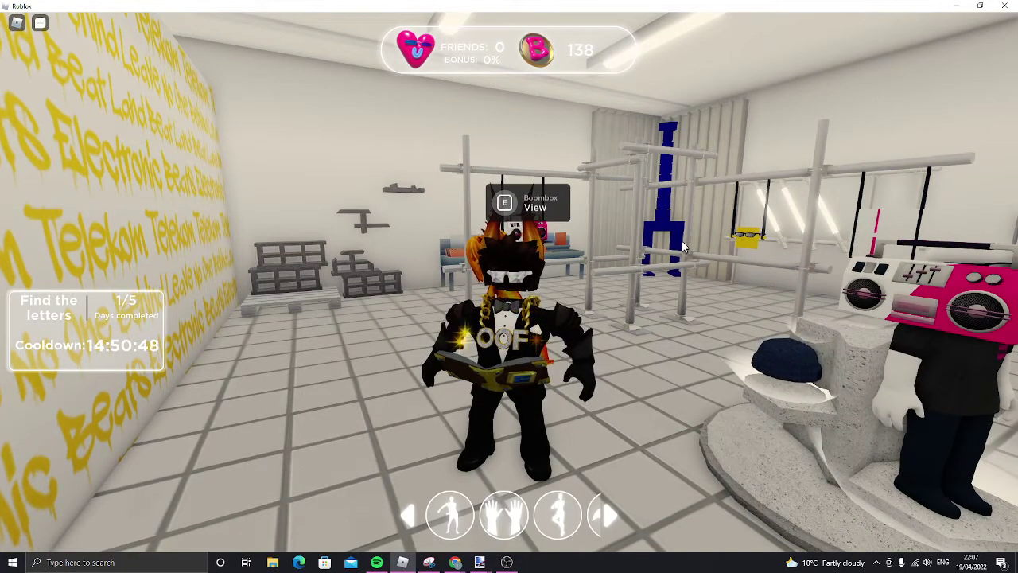
Step: Walk the avatar out the store doorway onto the pink plaza, then back across the crosswalk
key(w)
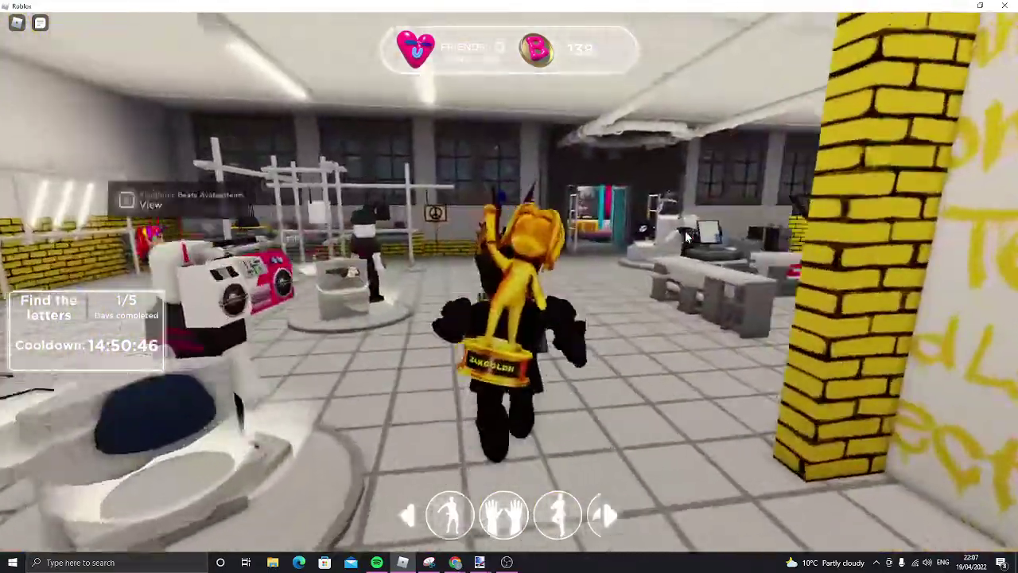
key(w)
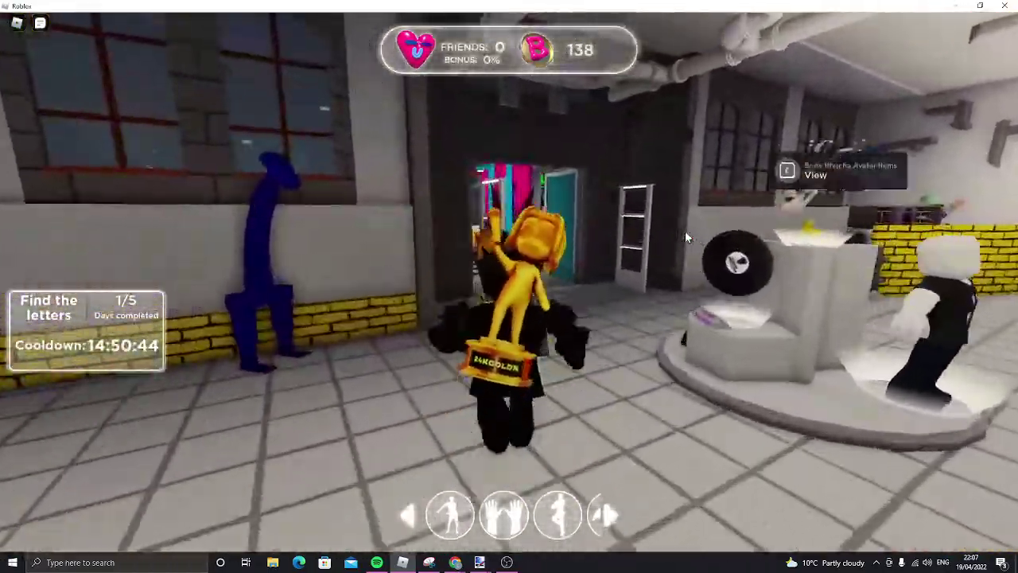
key(w)
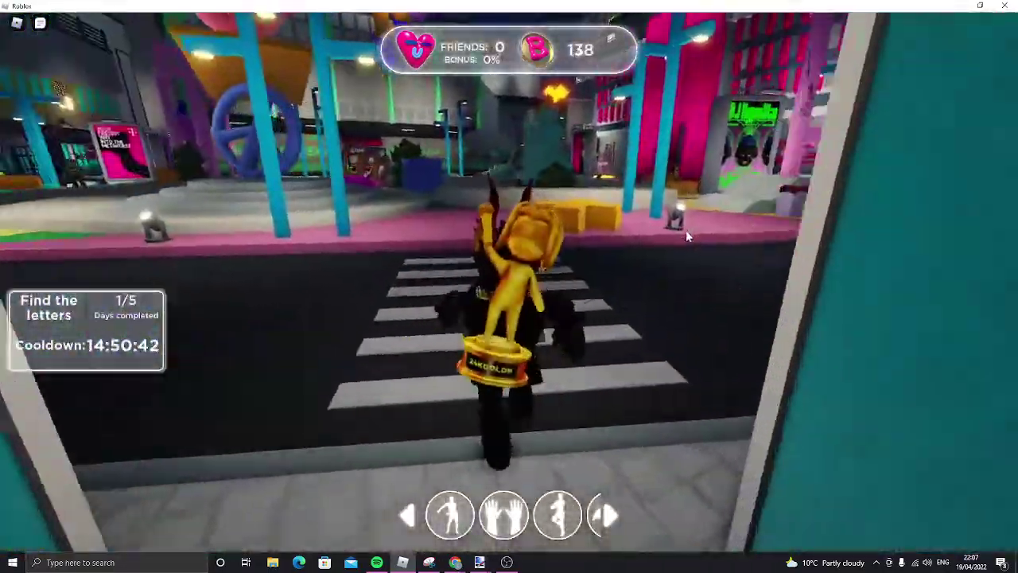
key(w)
key(s)
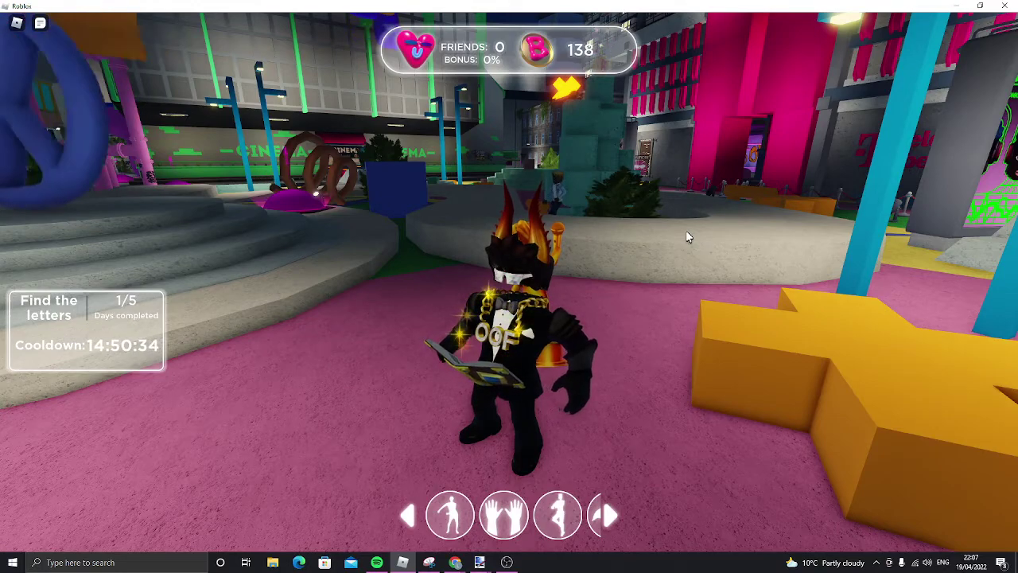
key(w)
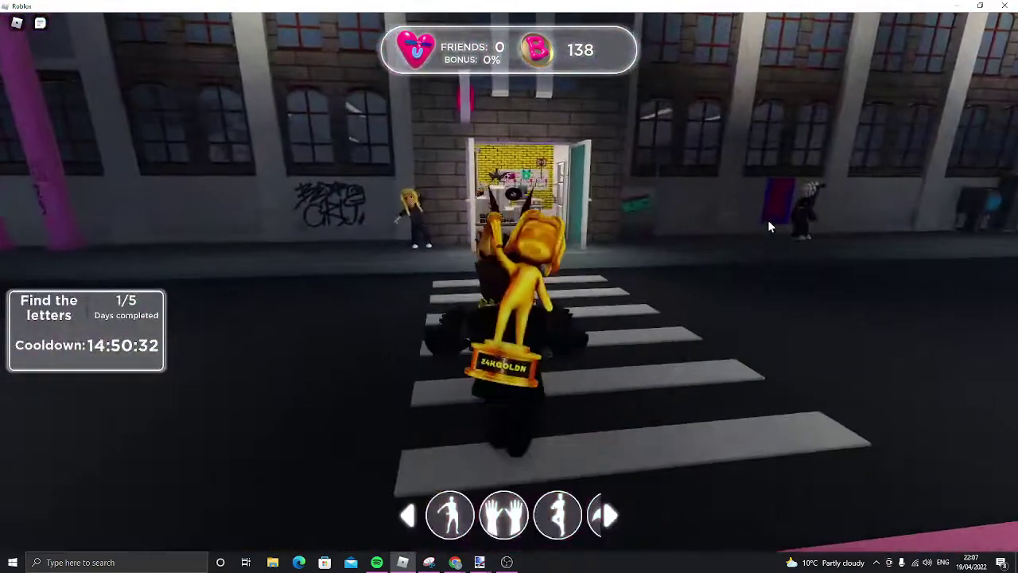
Step: Walk to the white pedestal and view the Boris Brejcha Avatar Items with the 85-Robux shoulder duck
key(w)
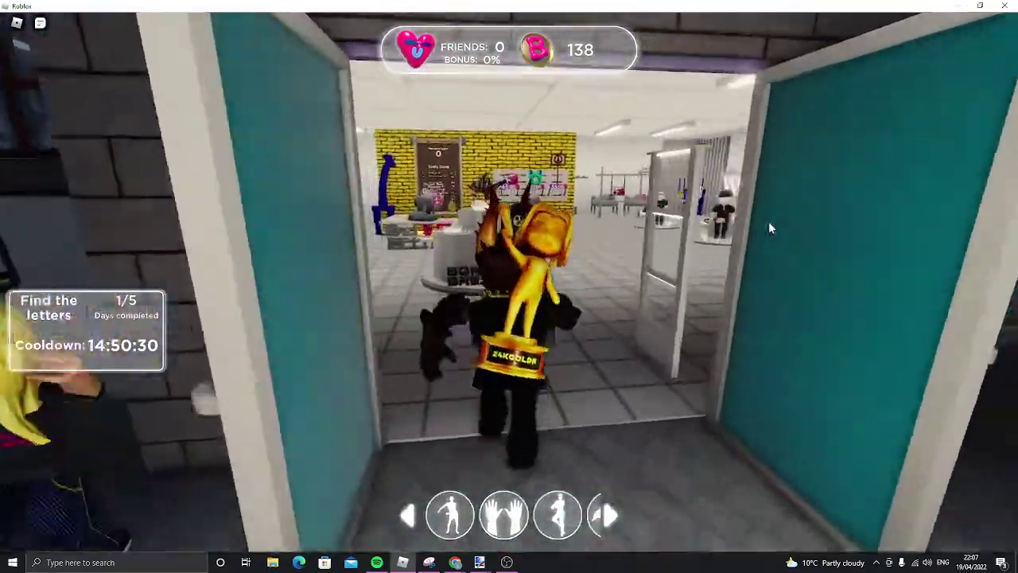
key(w)
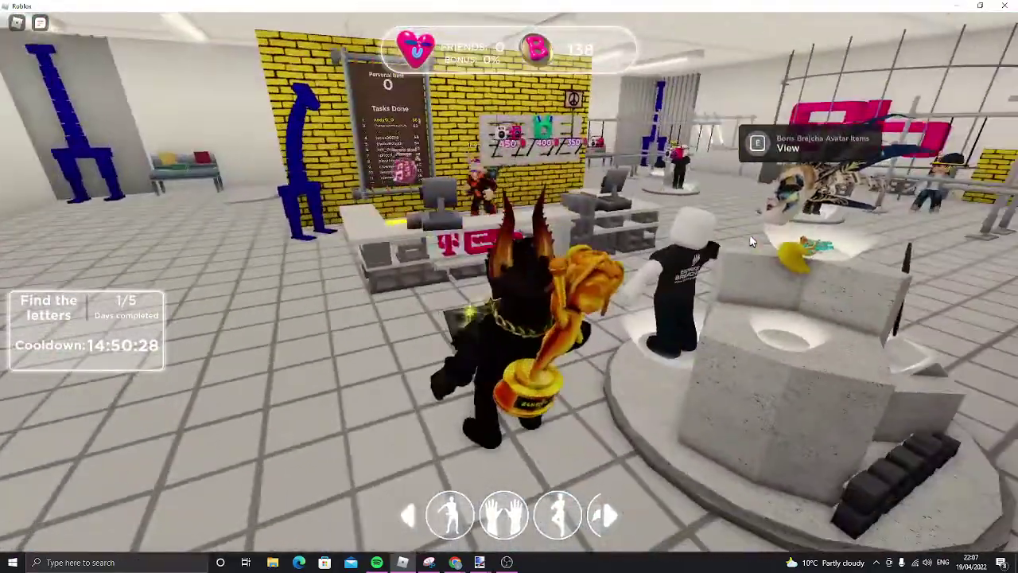
key(w)
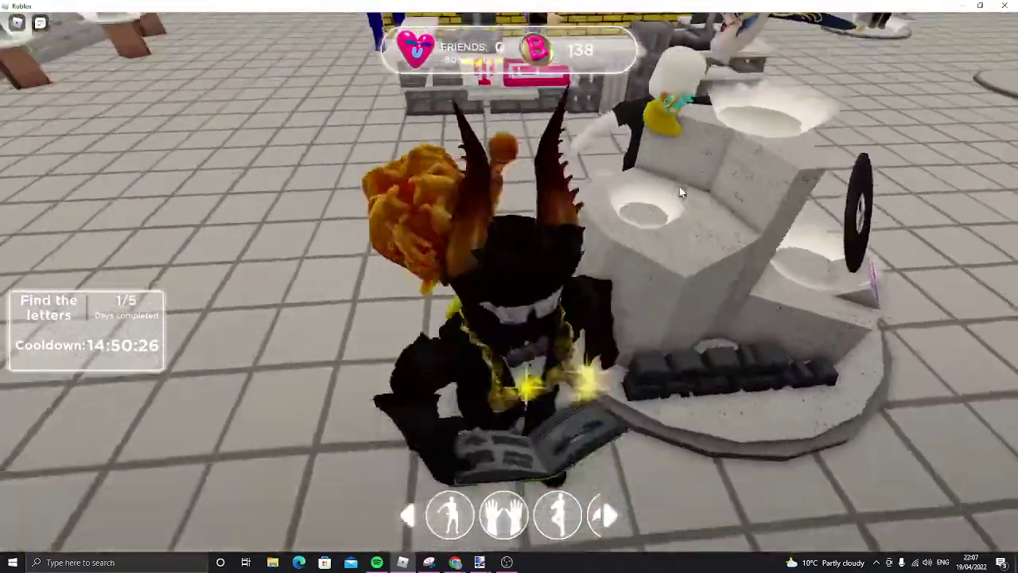
key(e)
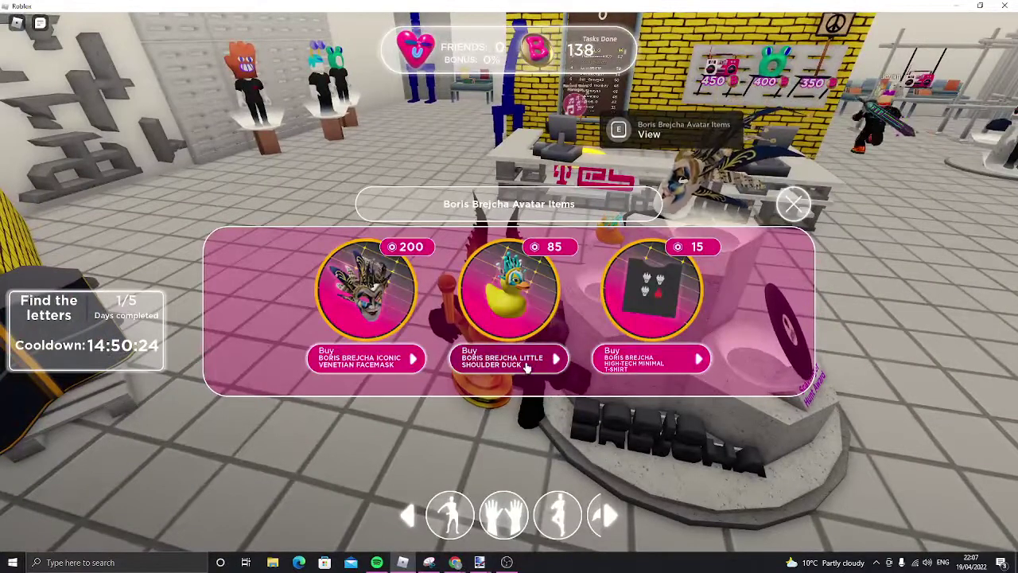